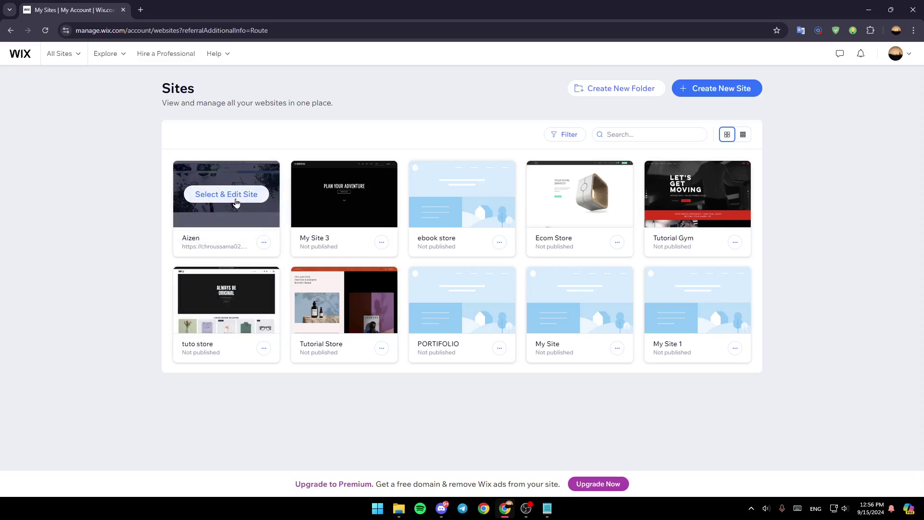
# Load the Aizen site's dashboard from its card in the Sites list.
pyautogui.click(231, 196)
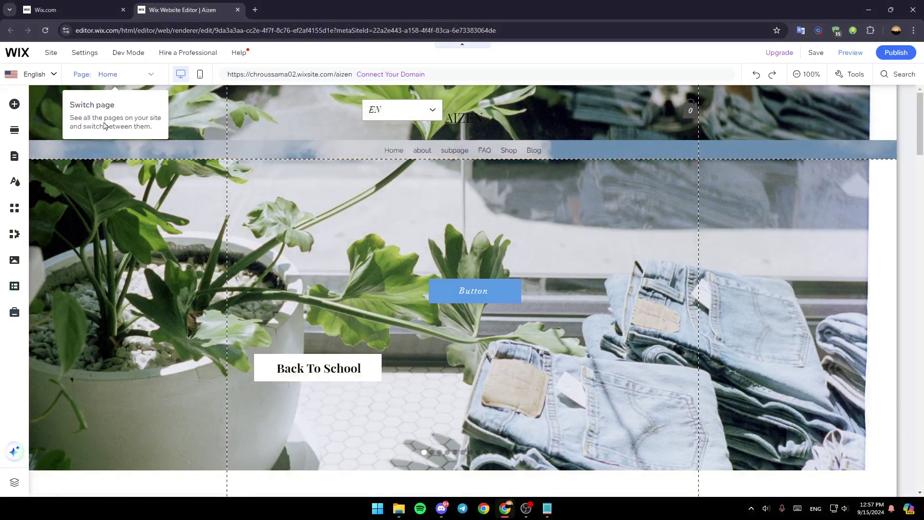
pyautogui.click(15, 104)
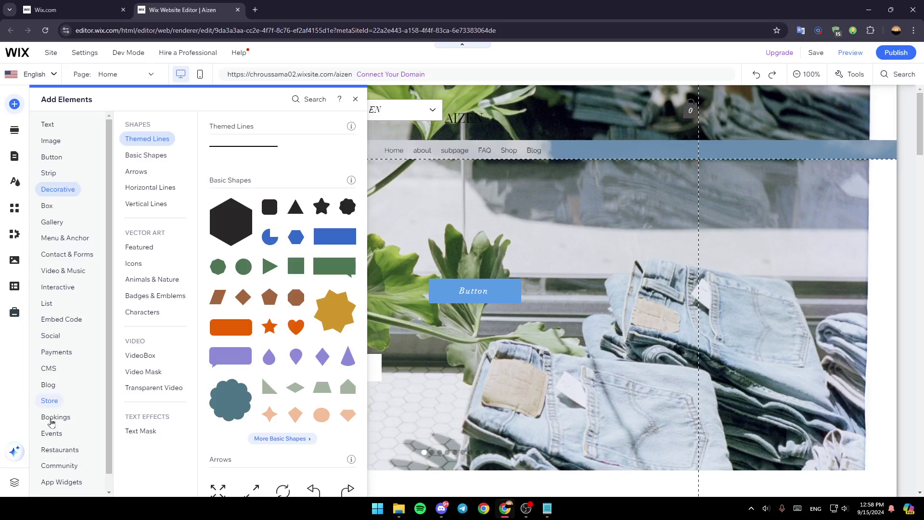
pyautogui.click(14, 101)
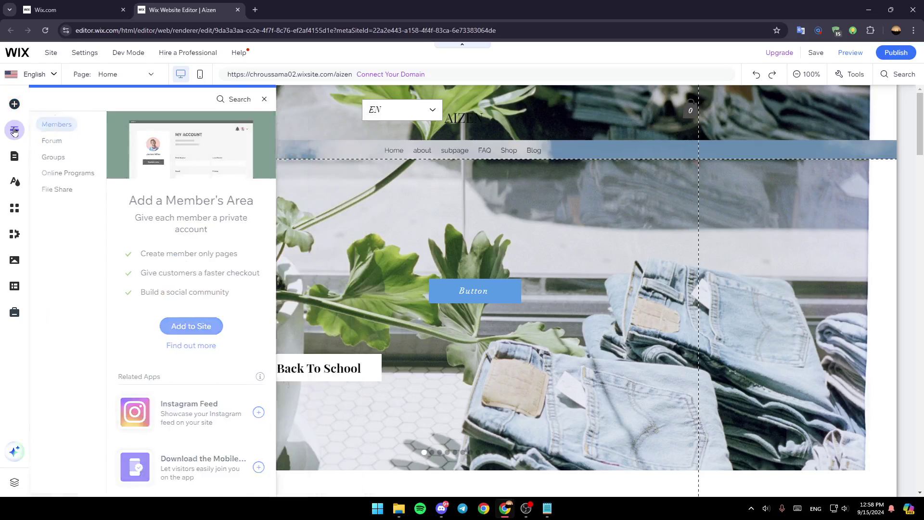
pyautogui.click(15, 131)
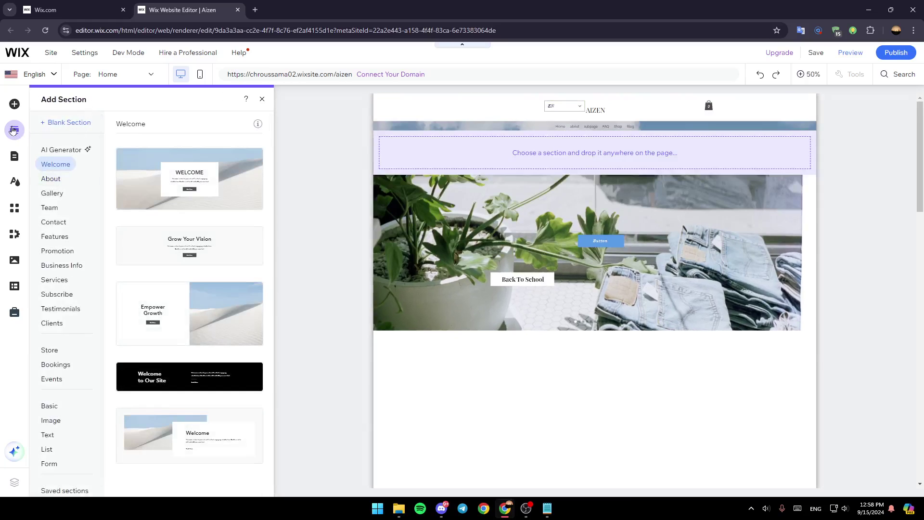
pyautogui.click(15, 130)
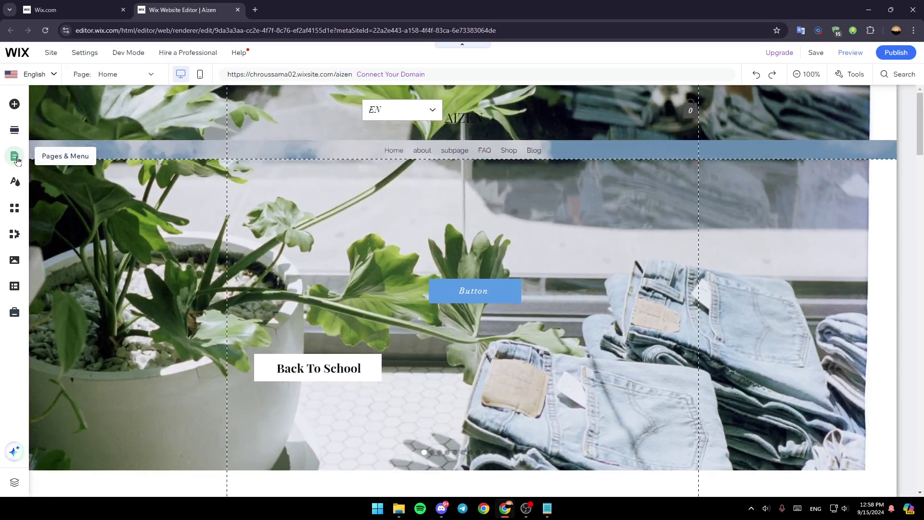
pyautogui.click(14, 156)
pyautogui.click(15, 156)
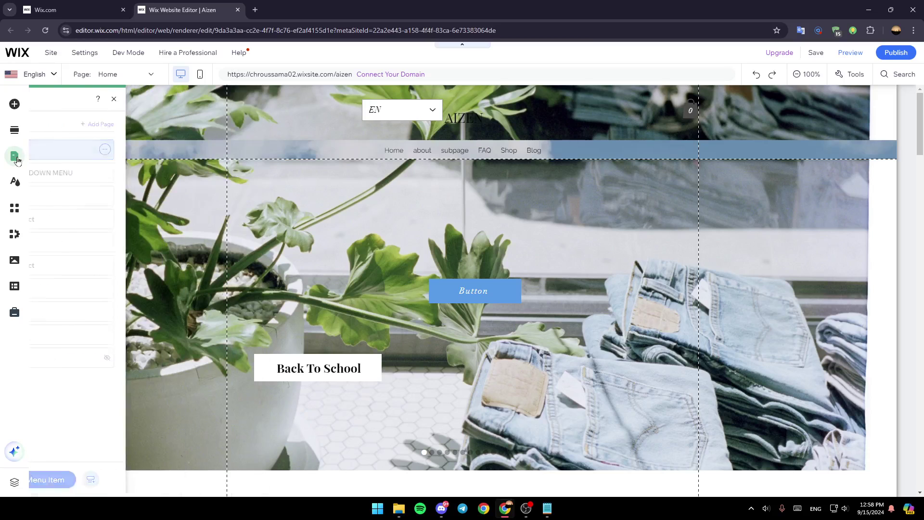
pyautogui.click(15, 182)
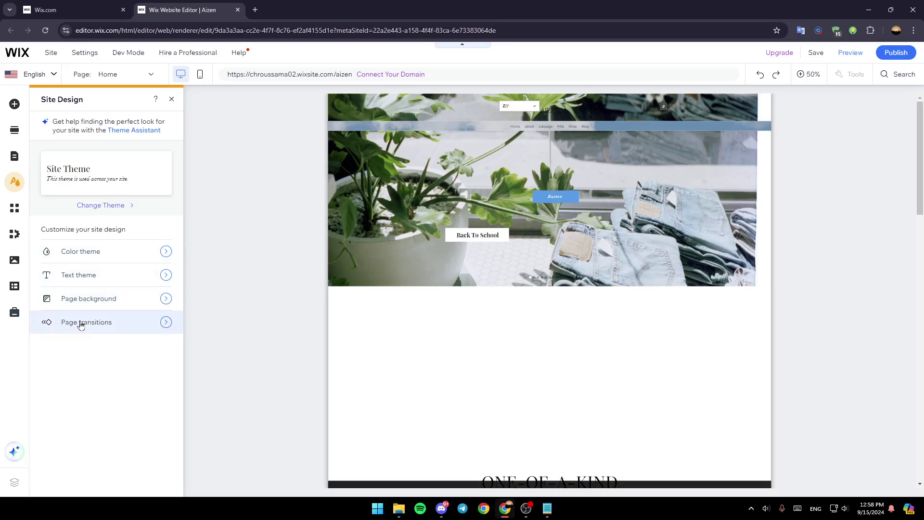
pyautogui.click(15, 188)
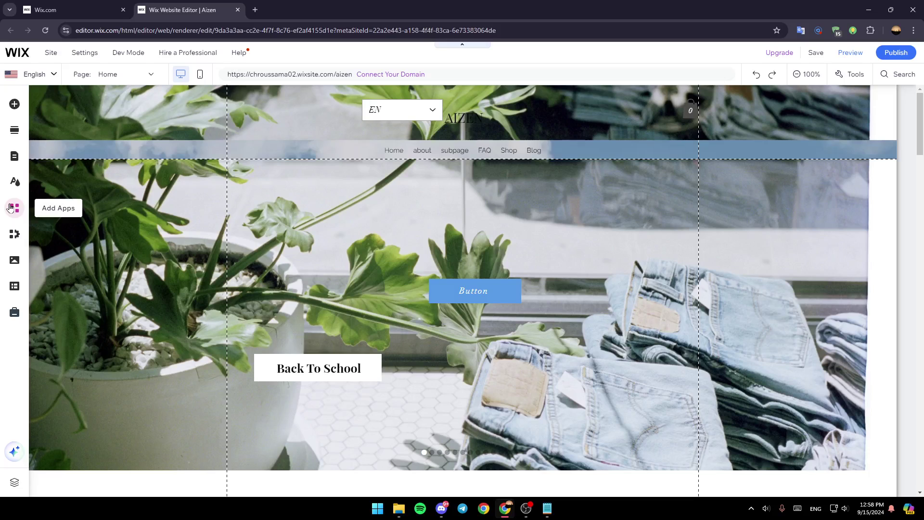